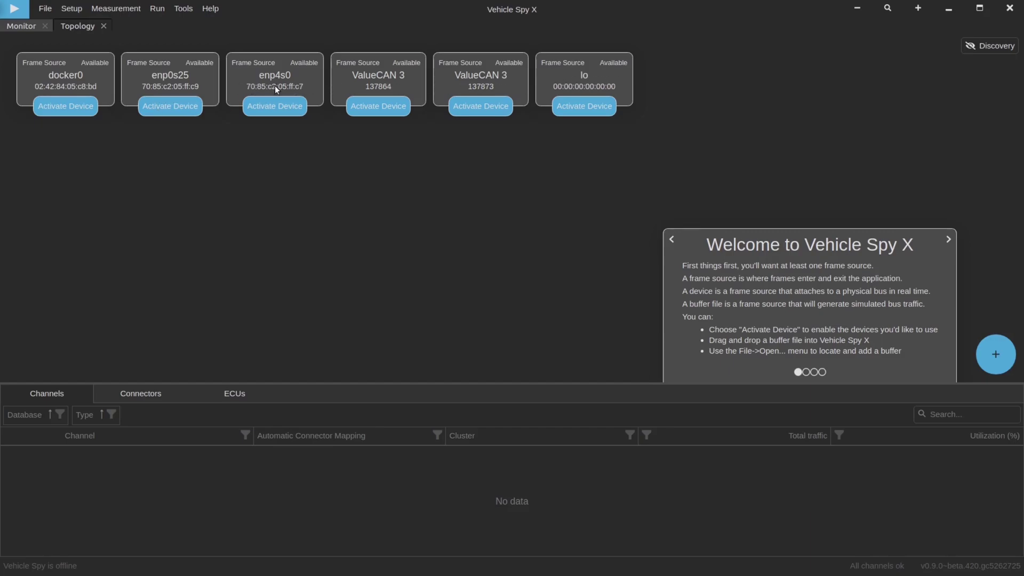
Activate ValueCAN 3 137864 and go online to capture its raw HSCAN frames.
click(357, 107)
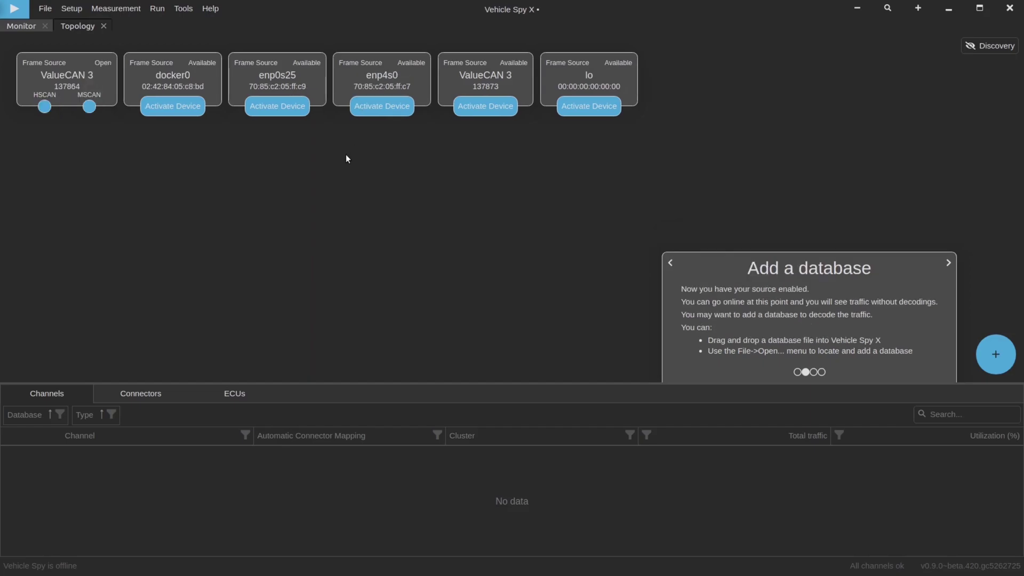
click(16, 10)
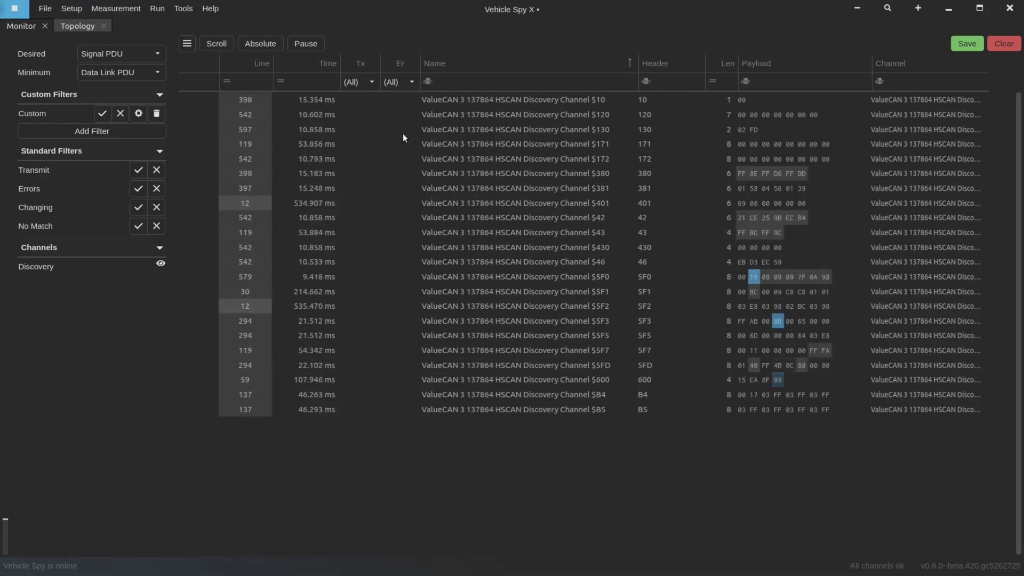
Stop the capture and load the FSAE.arxml database from the Topology view.
click(15, 8)
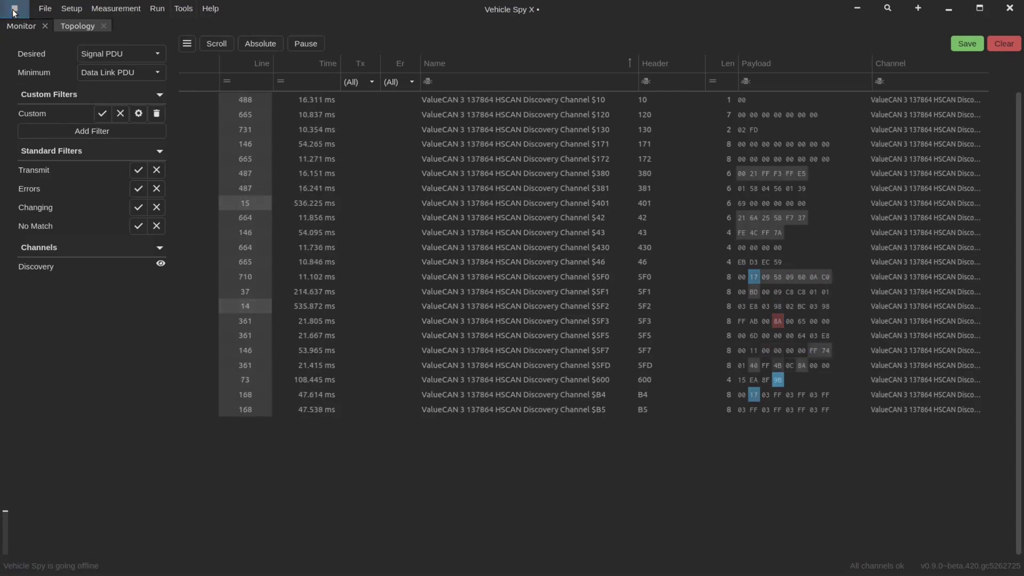
click(83, 26)
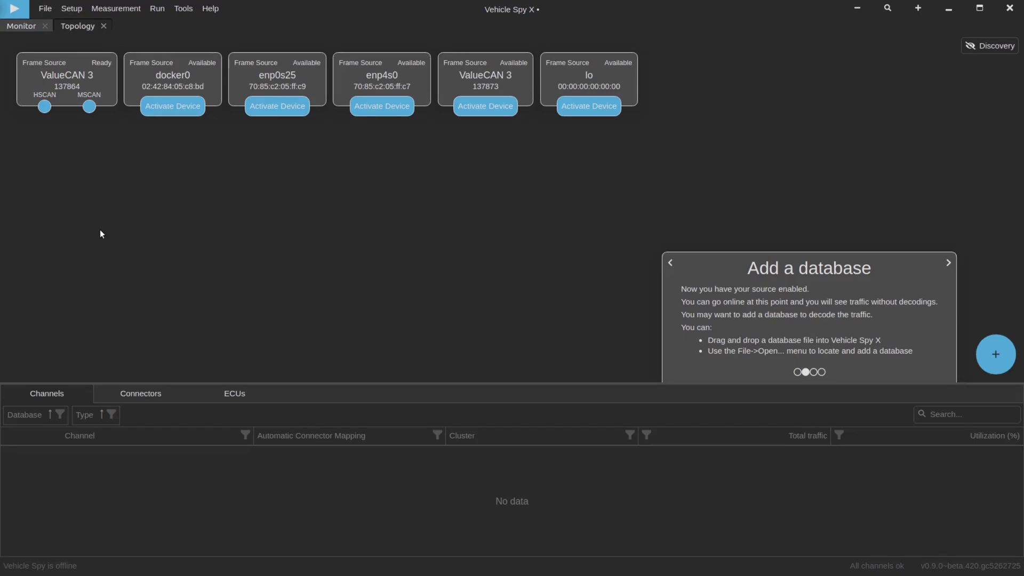
key(ctrl+o)
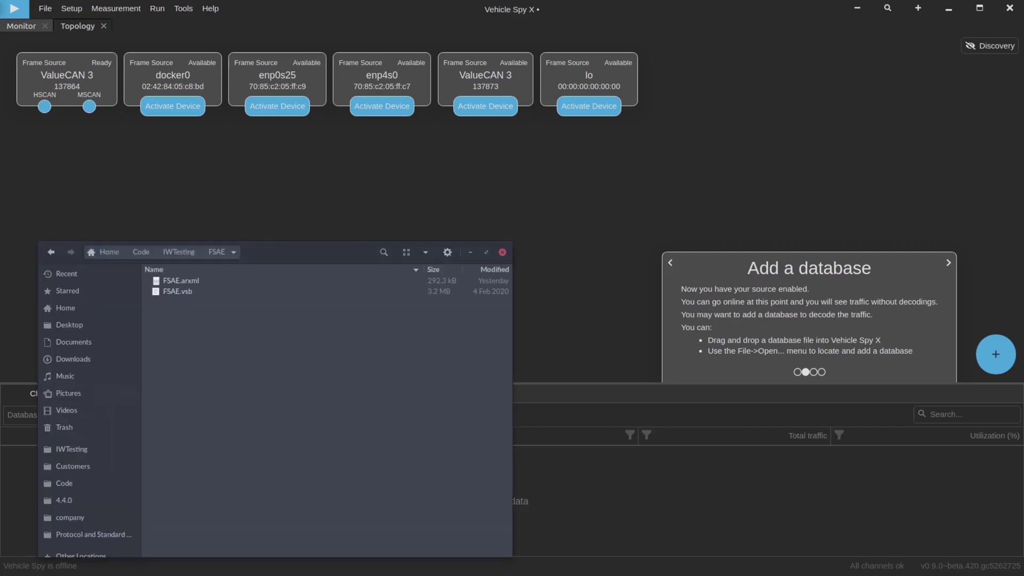
key(Down)
key(Return)
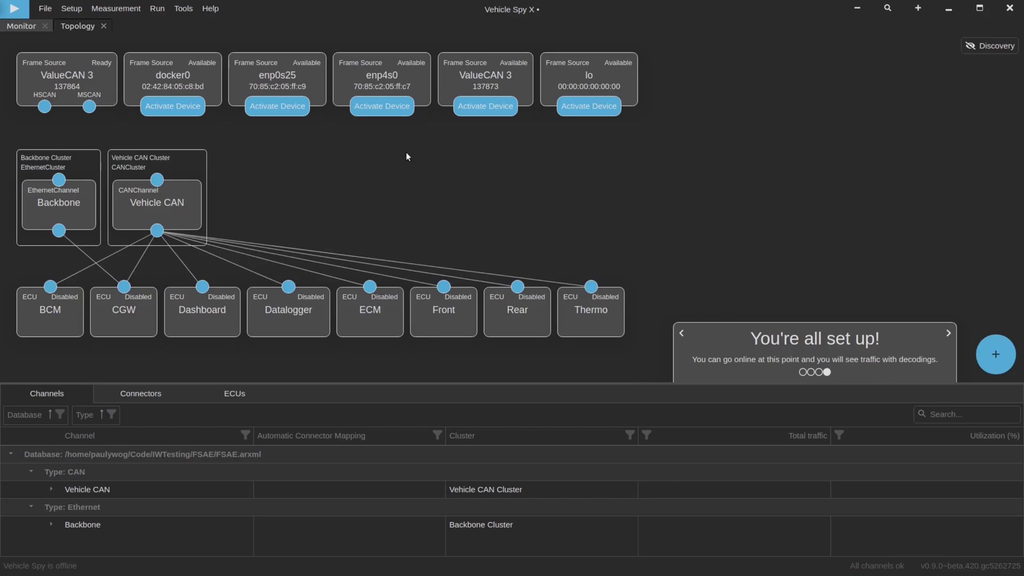
click(45, 8)
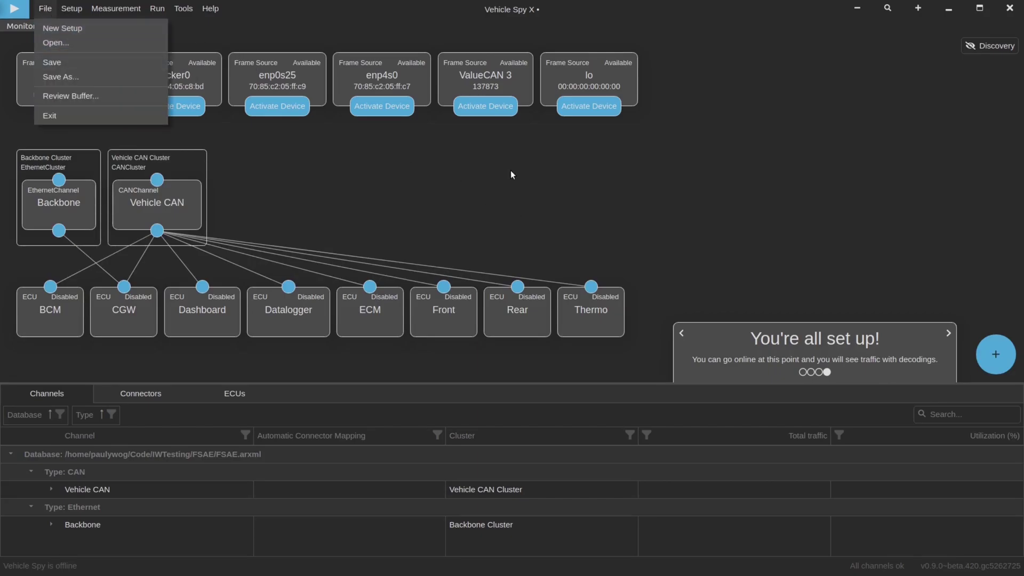
click(492, 178)
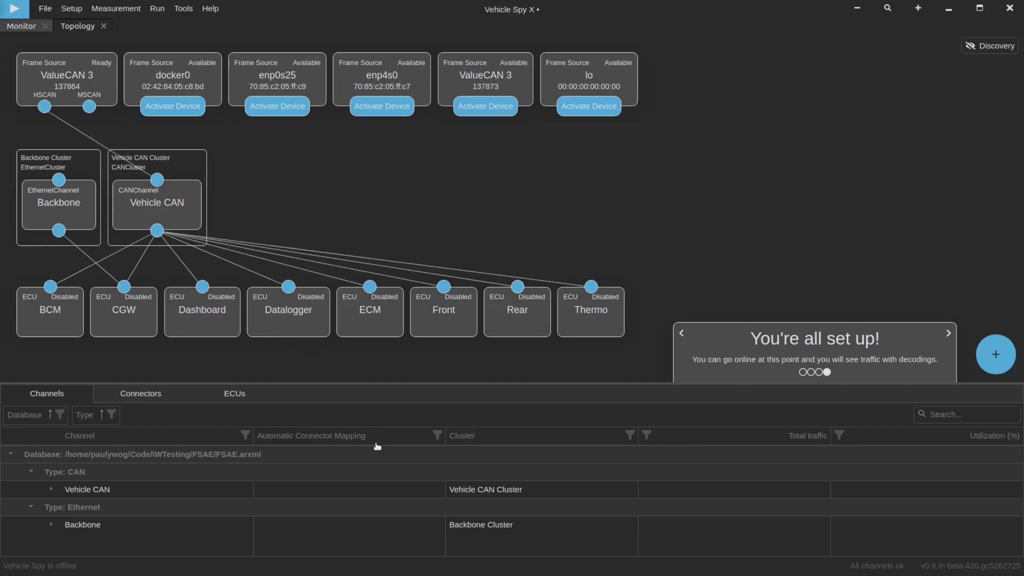
Check the Vehicle CAN connector choices, then go online to see messages like Accelerometer and Engine Broadcast.
click(434, 495)
click(438, 490)
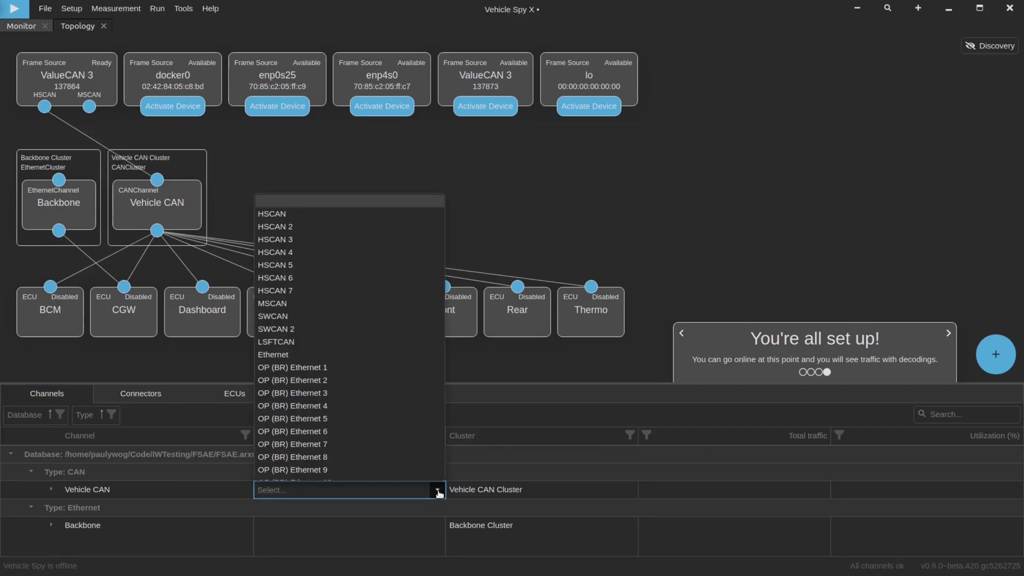
click(542, 243)
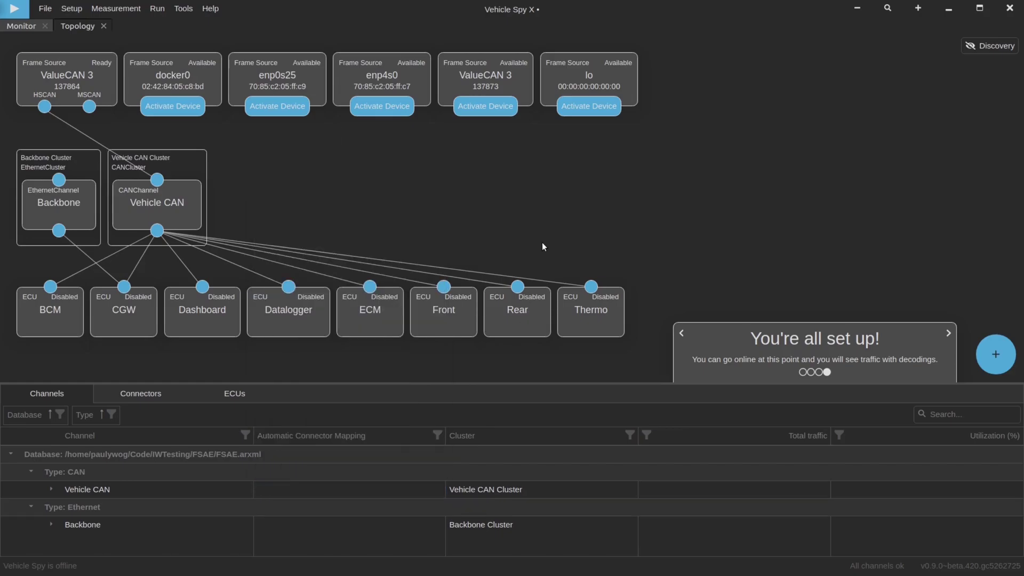
click(14, 8)
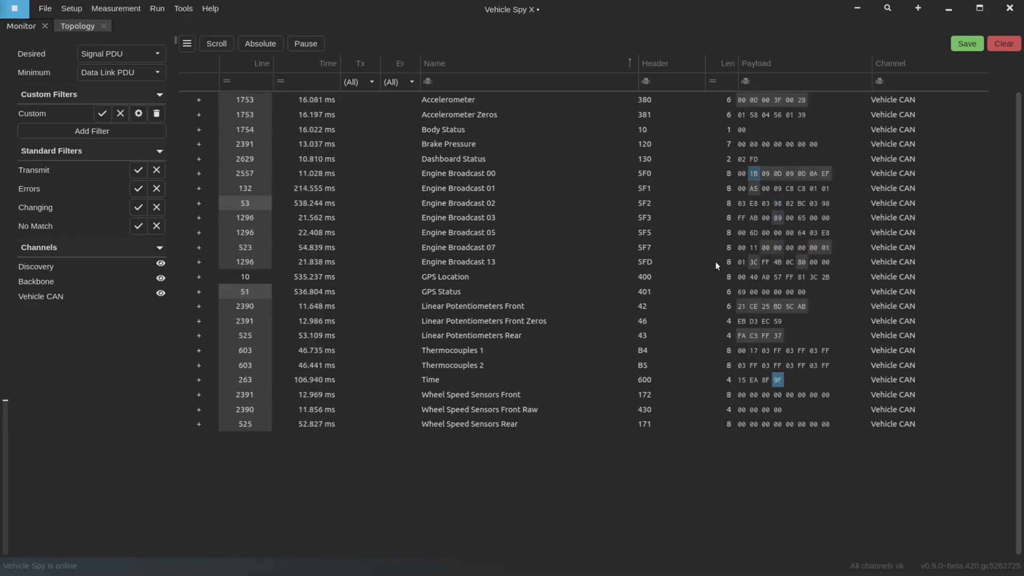
click(198, 204)
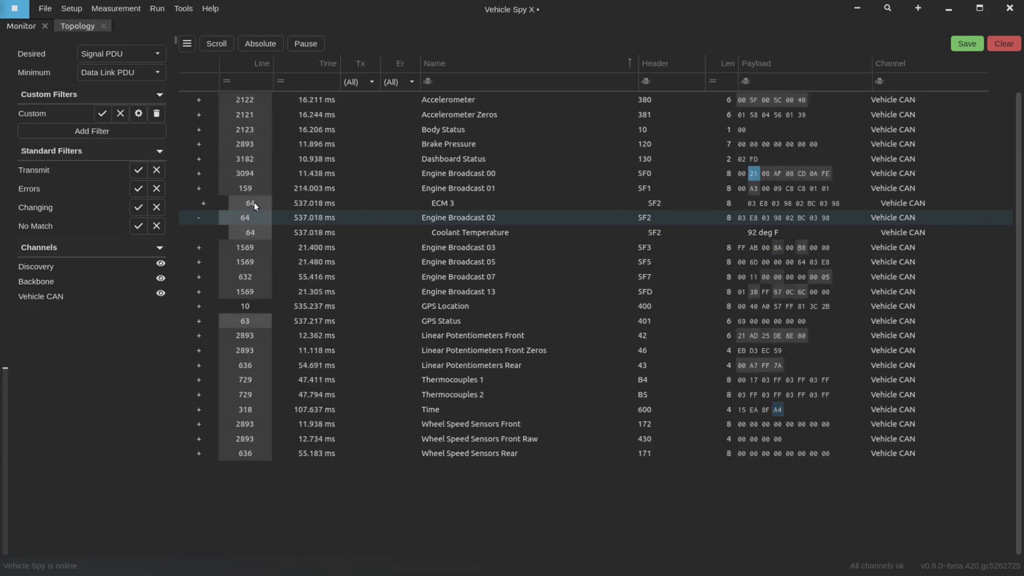
click(203, 203)
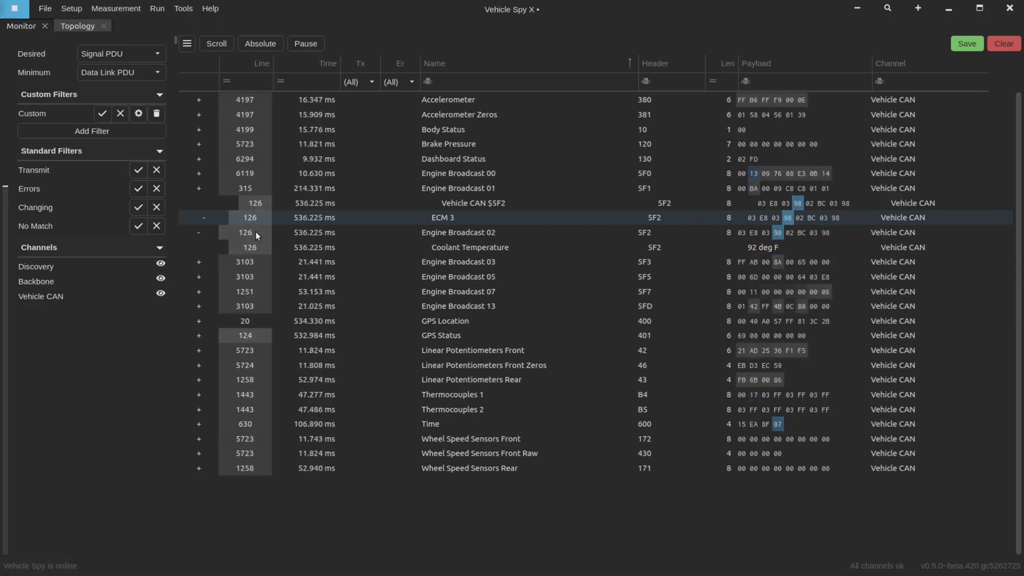
click(206, 233)
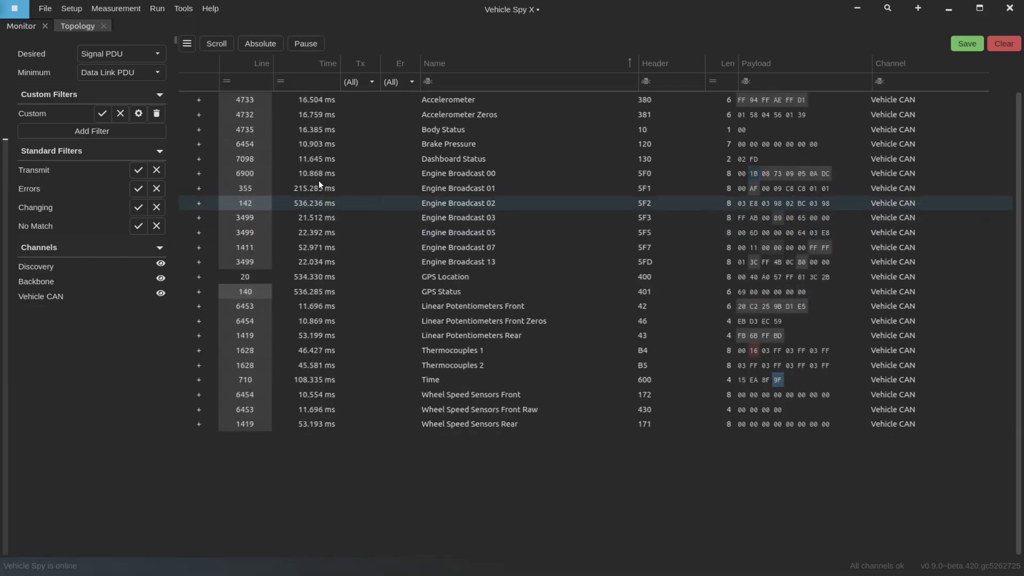
click(491, 81)
text(Engine)
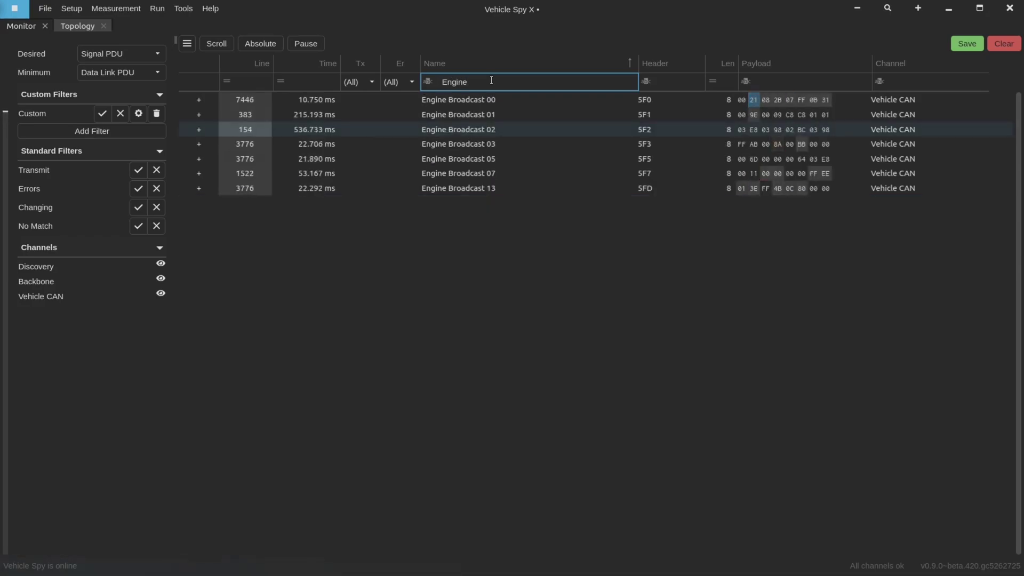
key(ctrl+a)
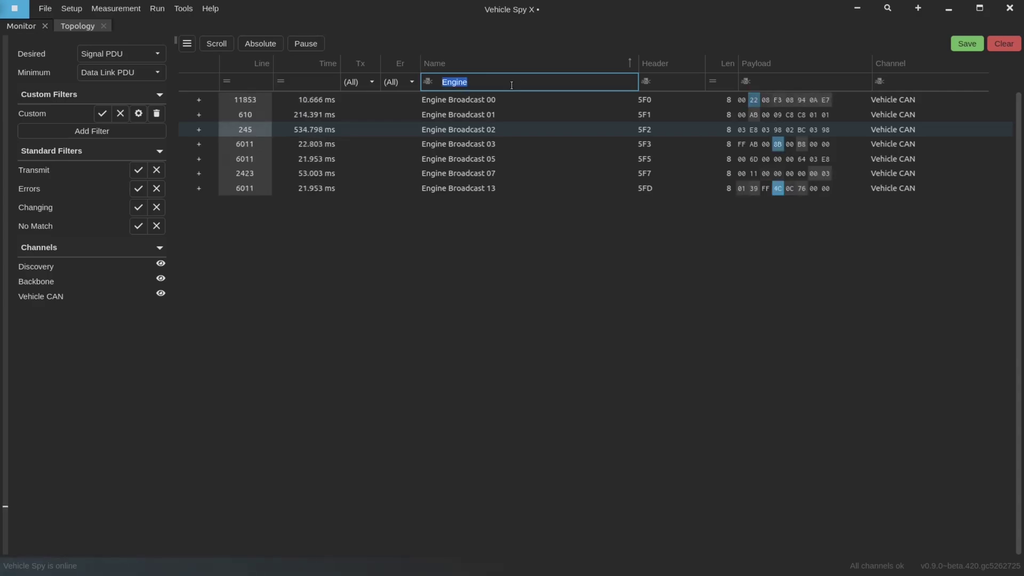
key(BackSpace)
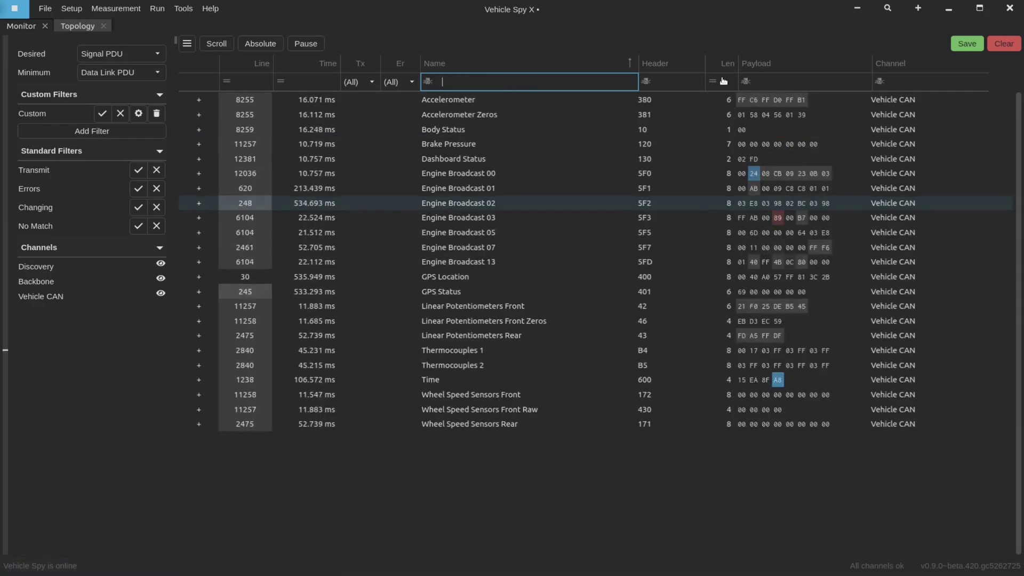
click(724, 80)
click(723, 79)
key(Down)
key(Down)
key(Down)
key(Down)
key(Down)
key(Down)
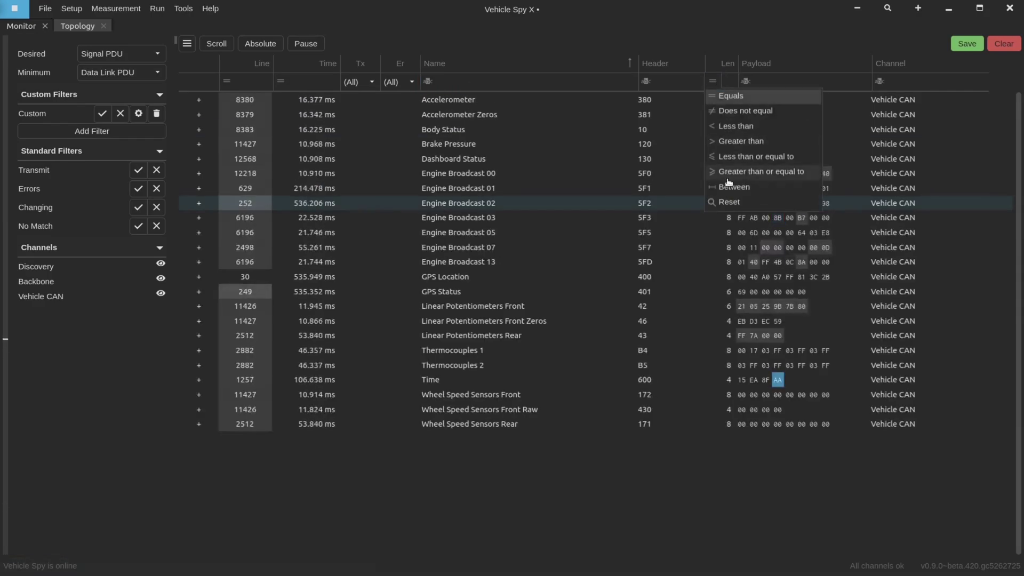
key(Return)
text(5)
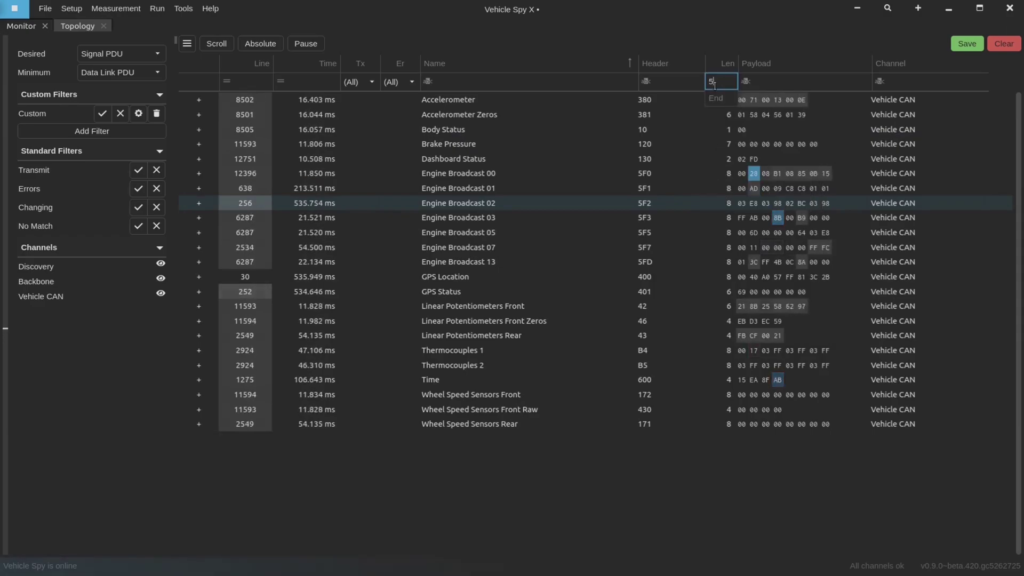
key(Tab)
text(7)
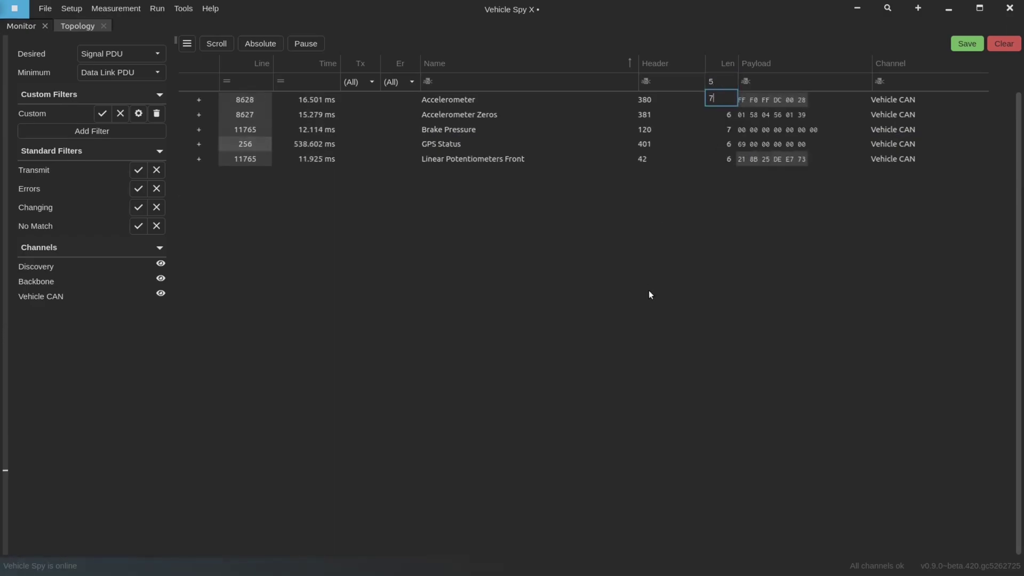
key(Return)
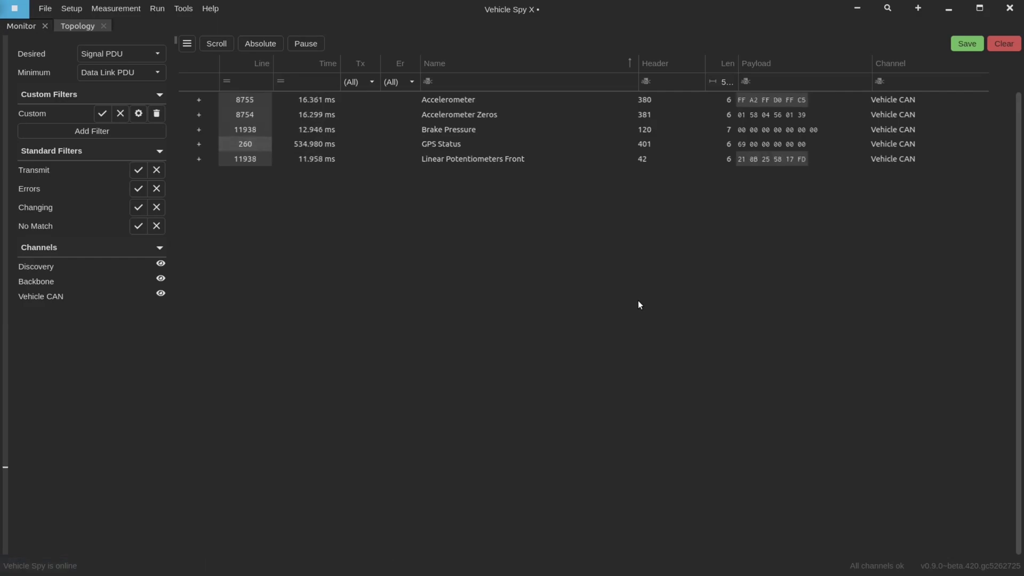
key(Delete)
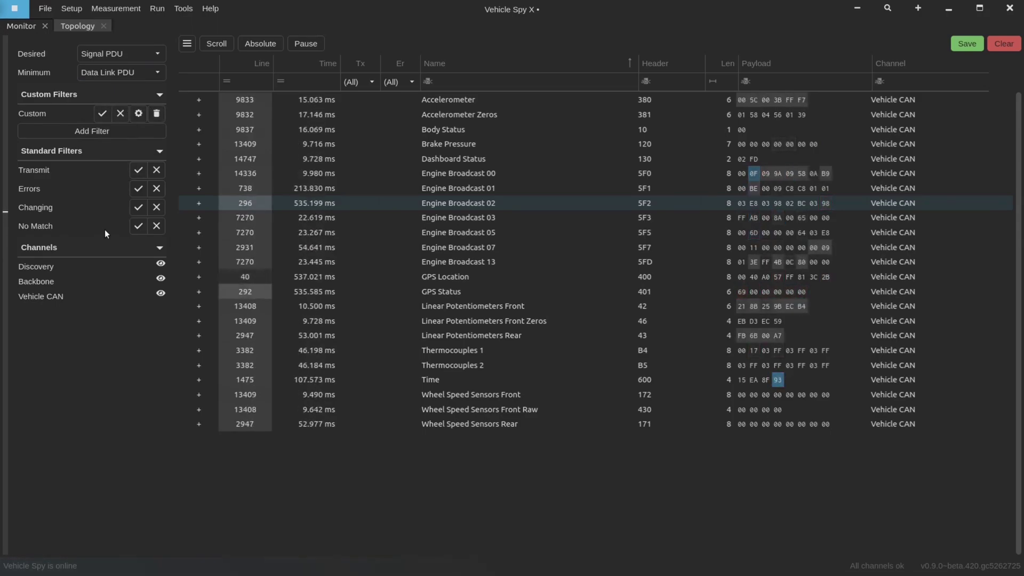
Toggle the Changing filter on and off, then set the Desired decode level to Signal.
click(139, 209)
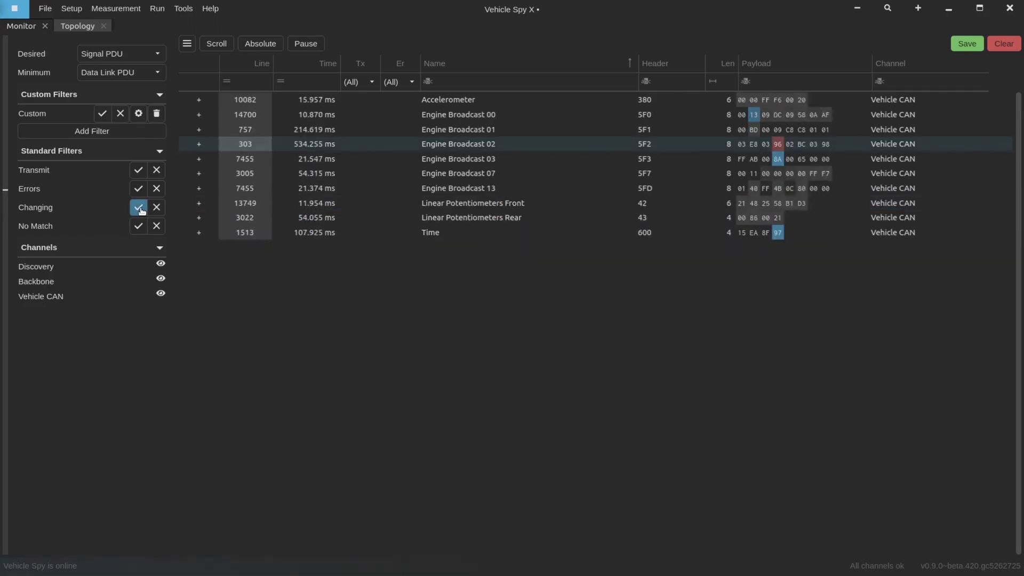
click(139, 209)
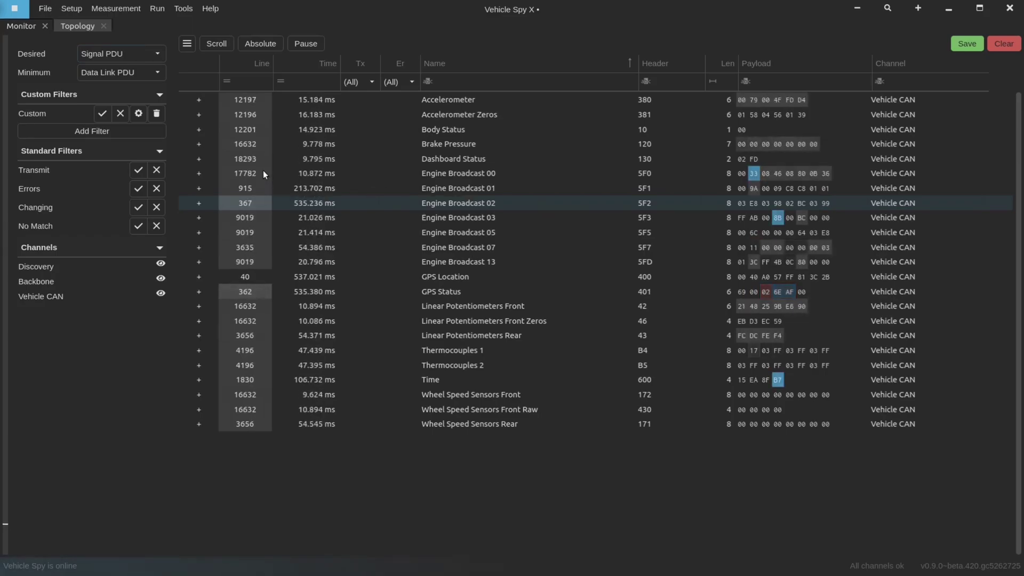
click(130, 53)
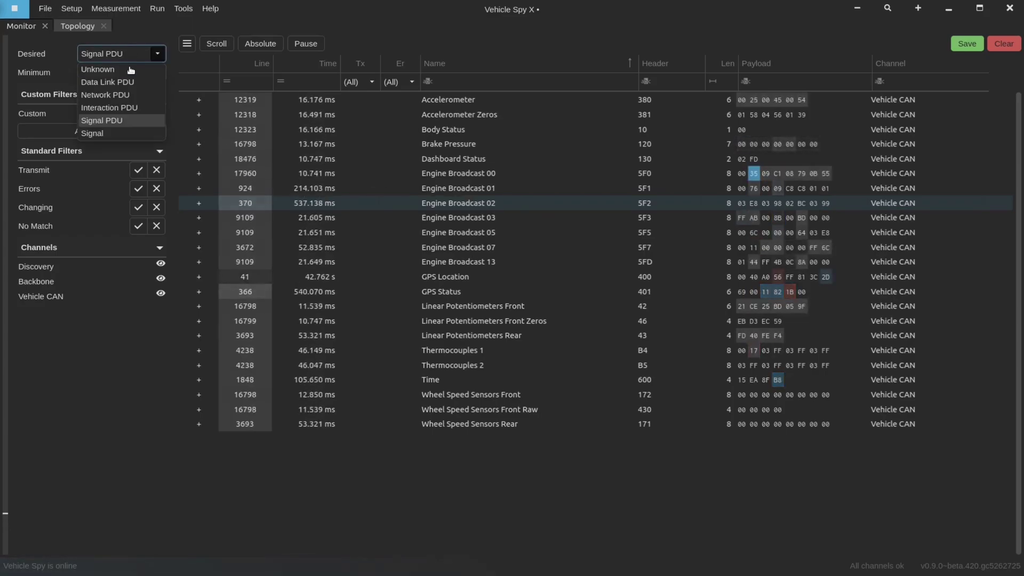
click(112, 133)
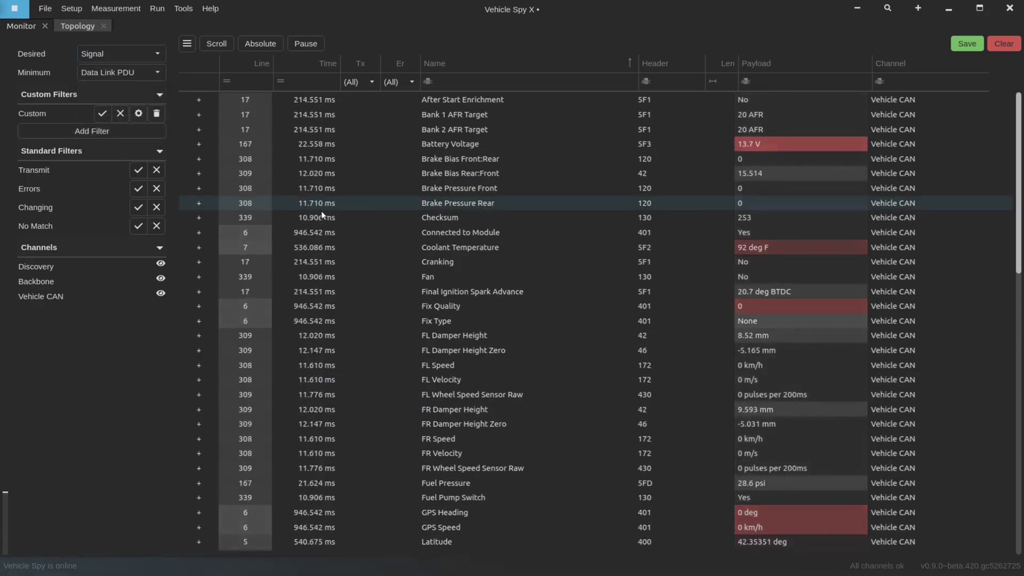
click(199, 218)
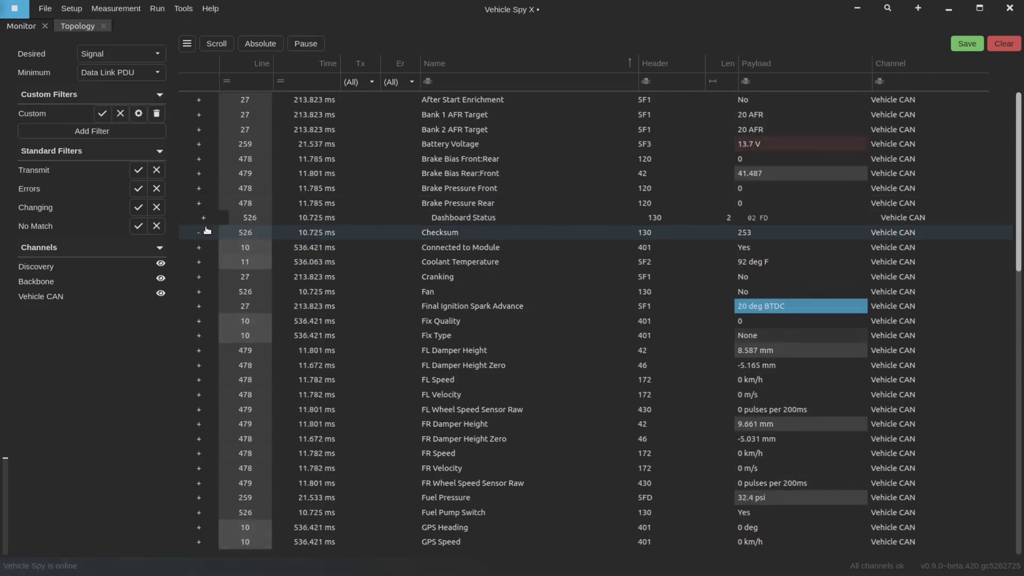
click(204, 218)
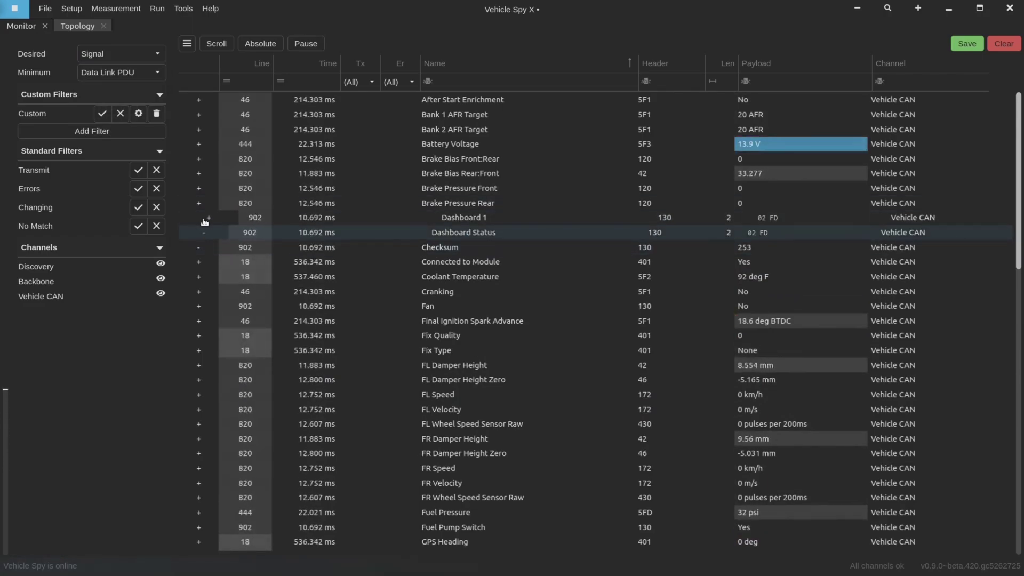
click(198, 247)
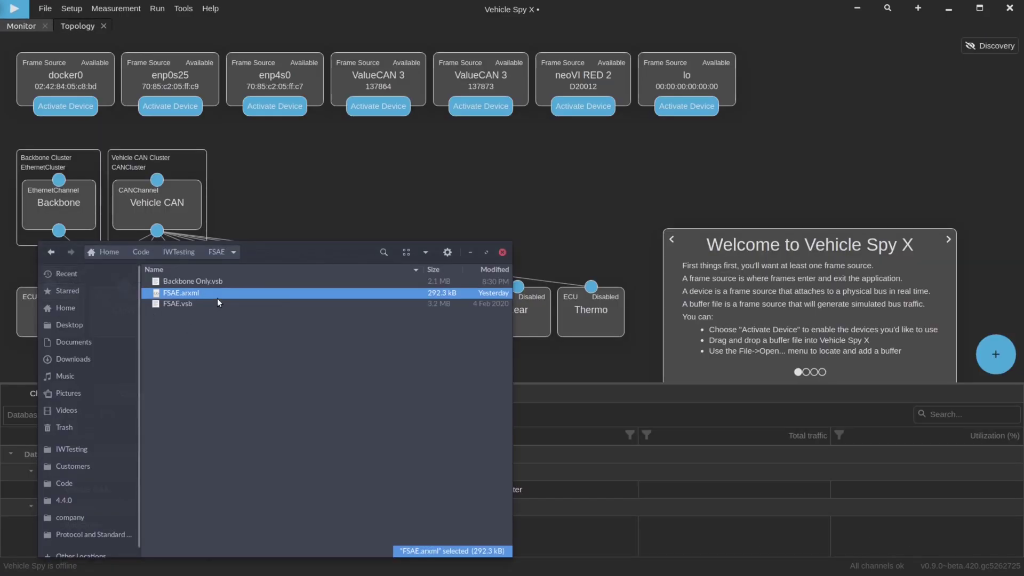
Open Backbone Only.vsb from the FSAE folder as the Backbone channel's simulation source.
double_click(194, 282)
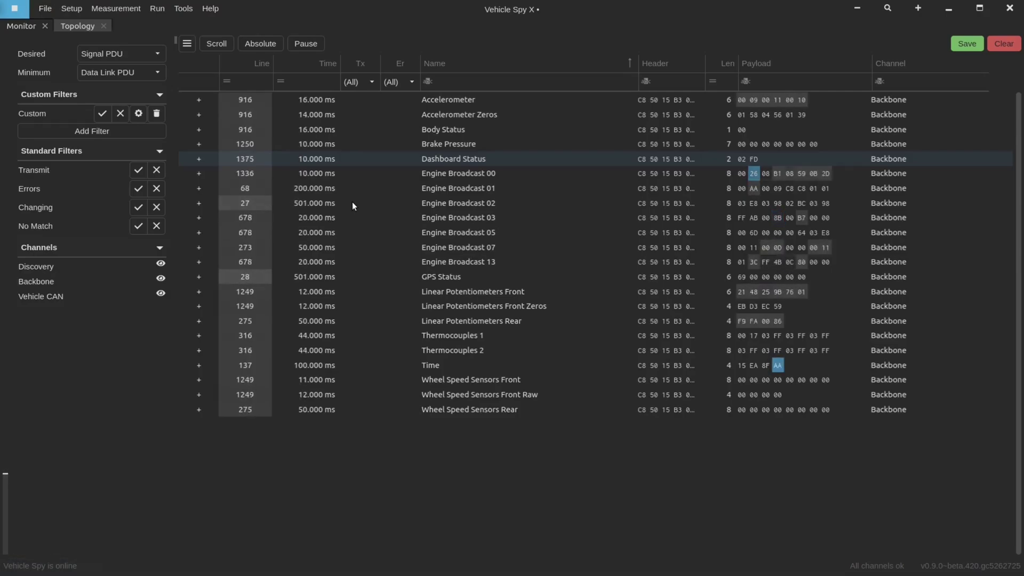
click(199, 189)
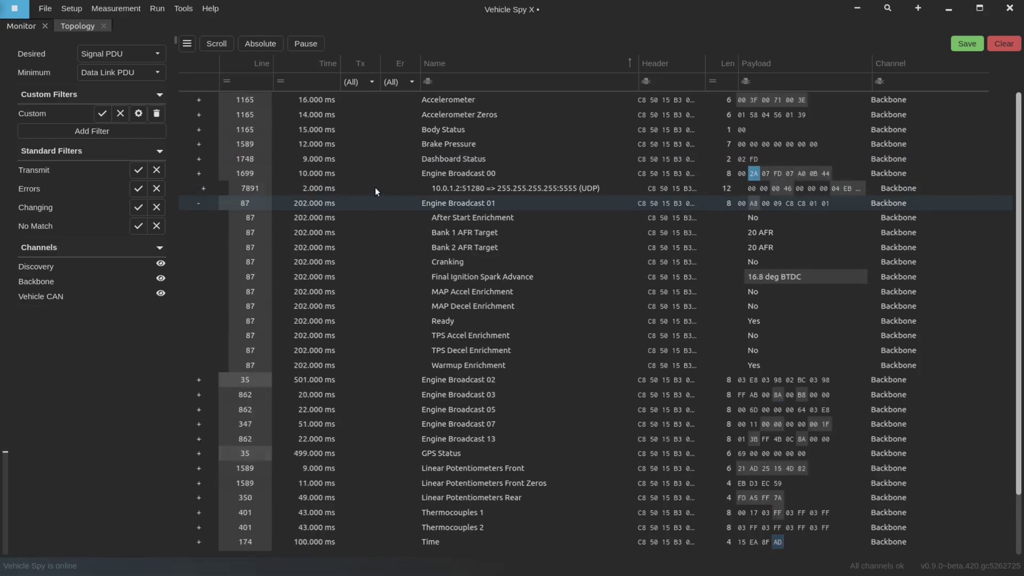
click(201, 189)
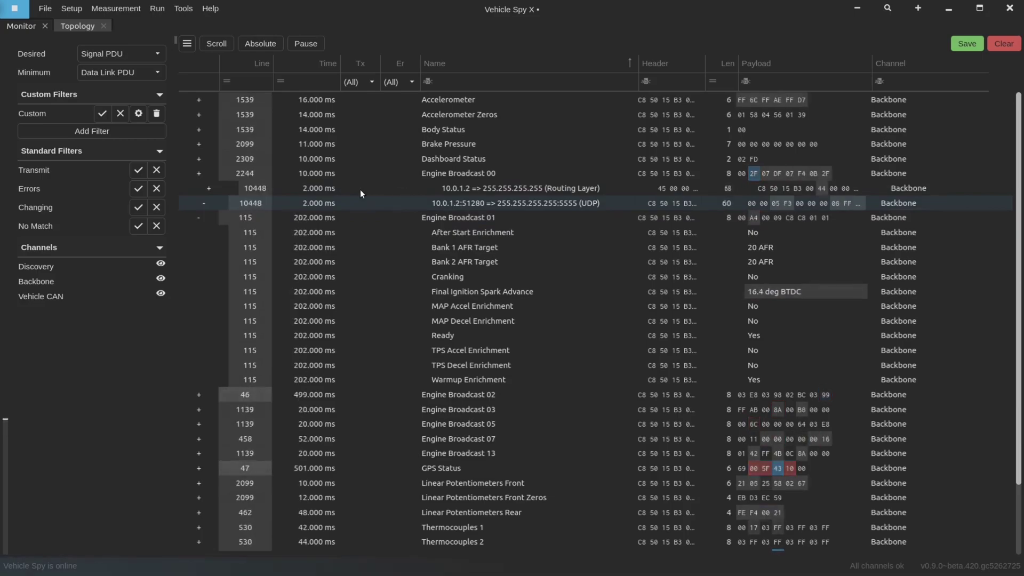
click(205, 189)
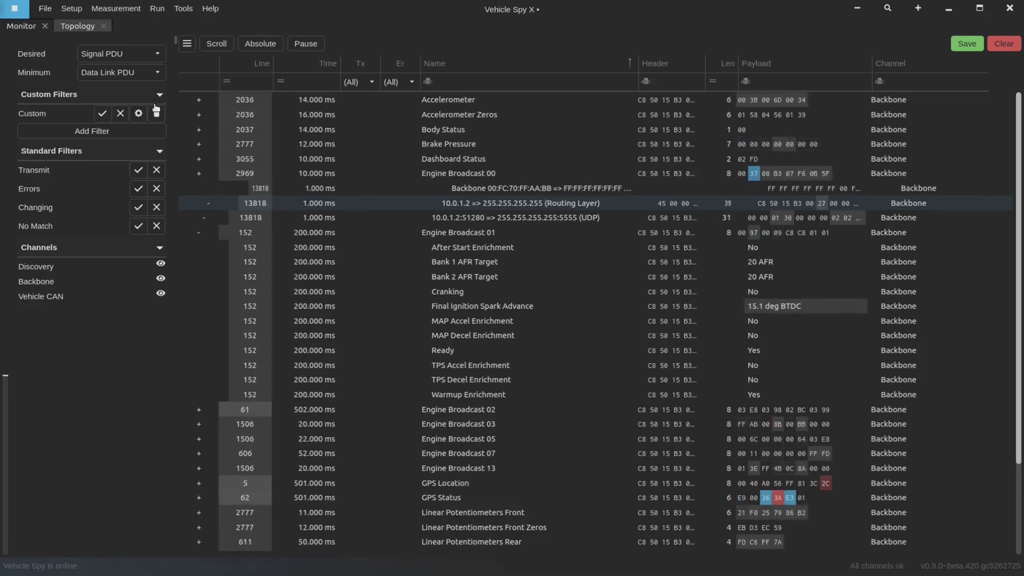
Collapse Engine Broadcast 01 and set the Desired decode level to Data Link PDU.
click(198, 232)
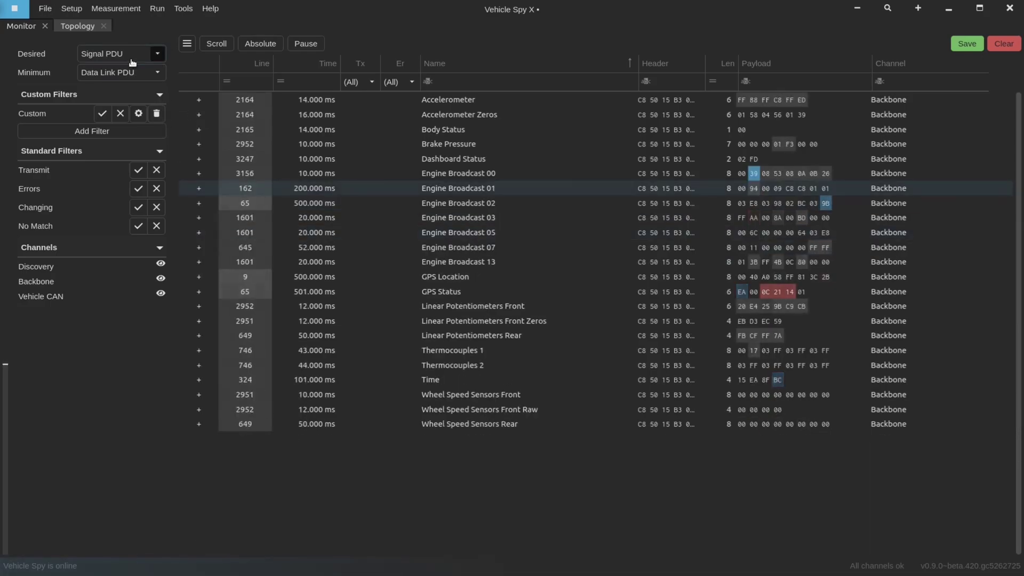
click(157, 53)
click(125, 82)
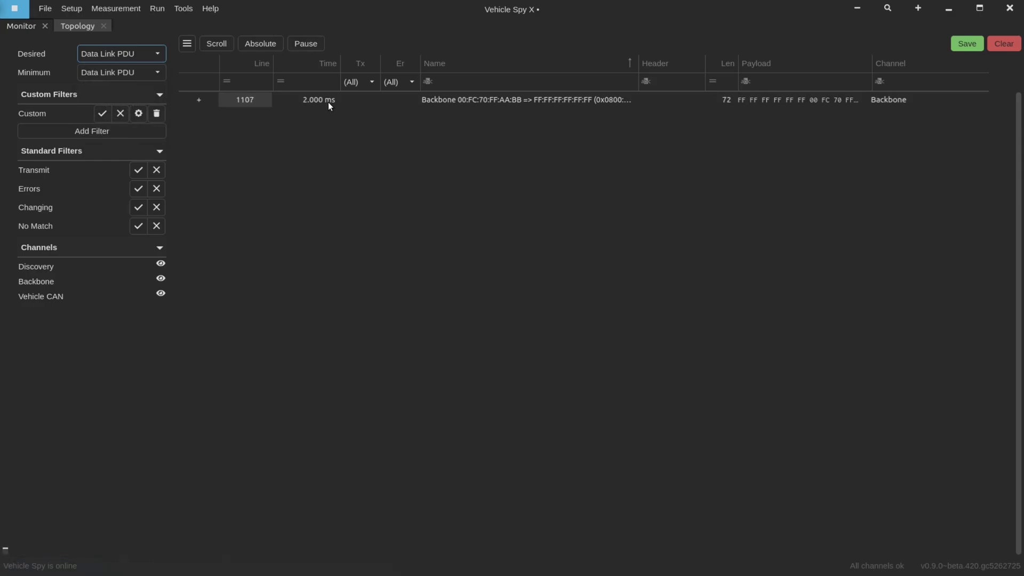
Expand the Backbone frame through its Routing Layer and UDP rows, briefly opening Engine Broadcast 01.
click(202, 101)
click(203, 115)
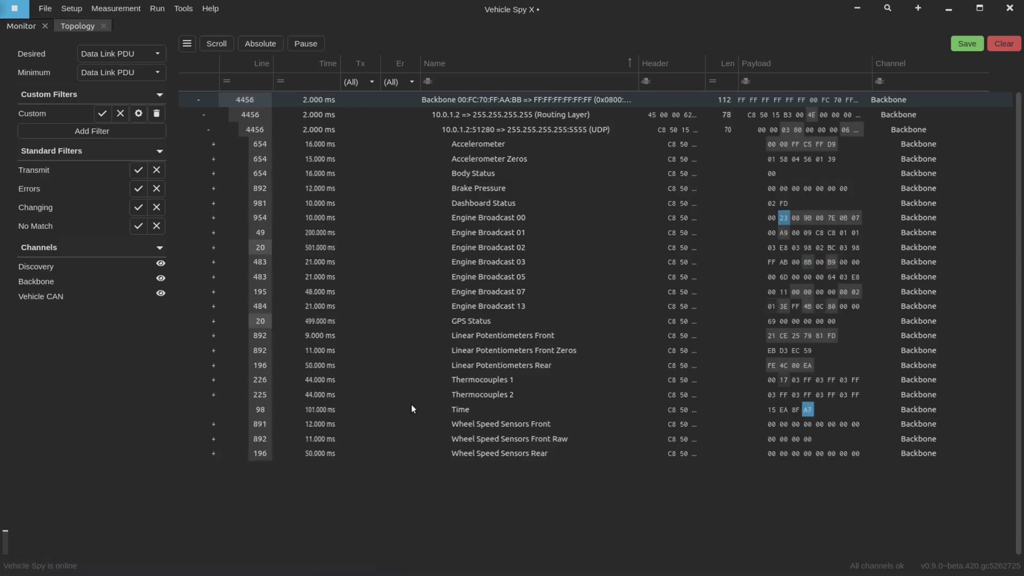
click(213, 235)
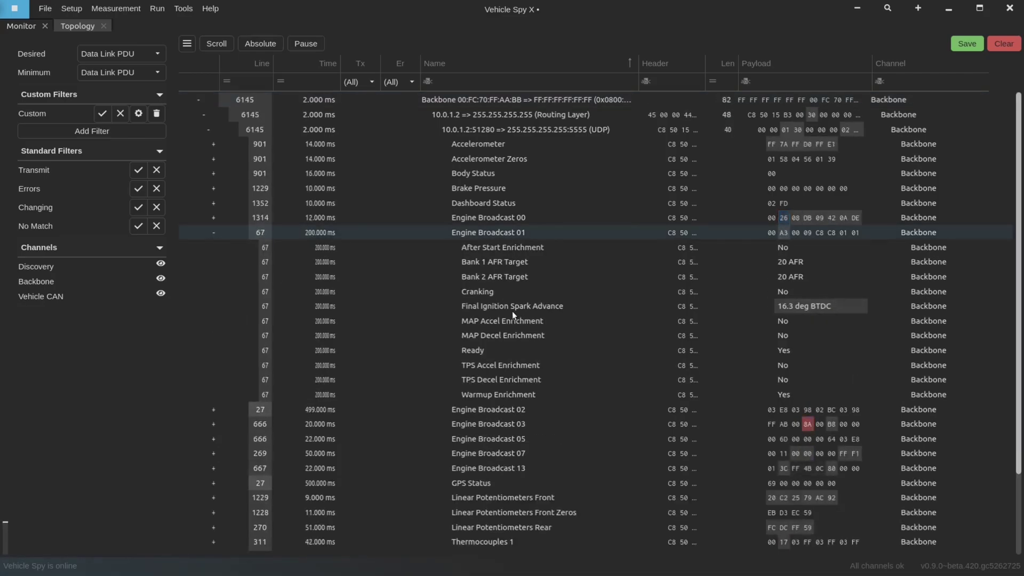
click(213, 234)
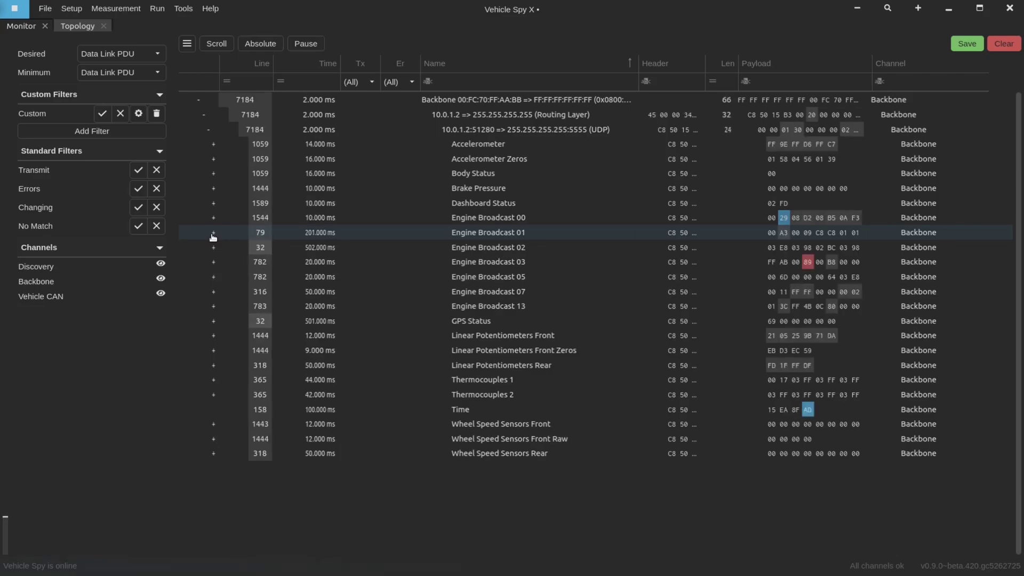
Create a signal plot of RPM and Battery Voltage and dock it as a bottom panel.
click(120, 10)
click(127, 63)
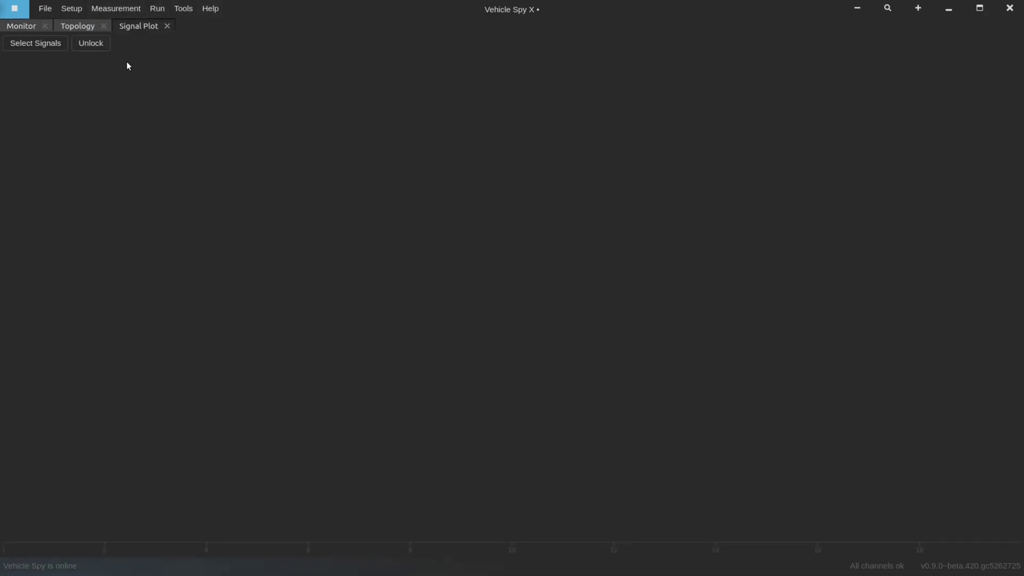
click(53, 43)
click(400, 149)
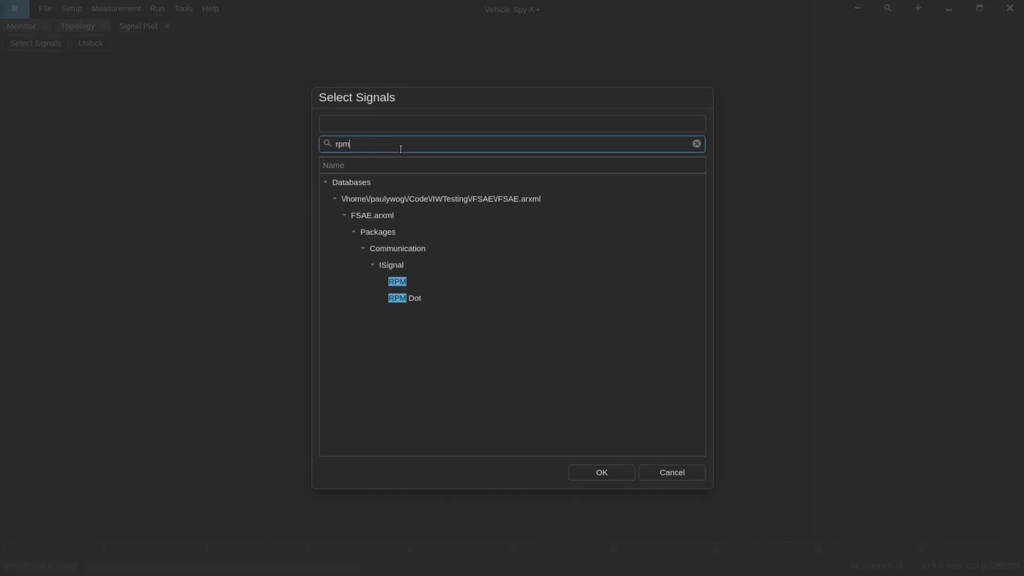
key(Return)
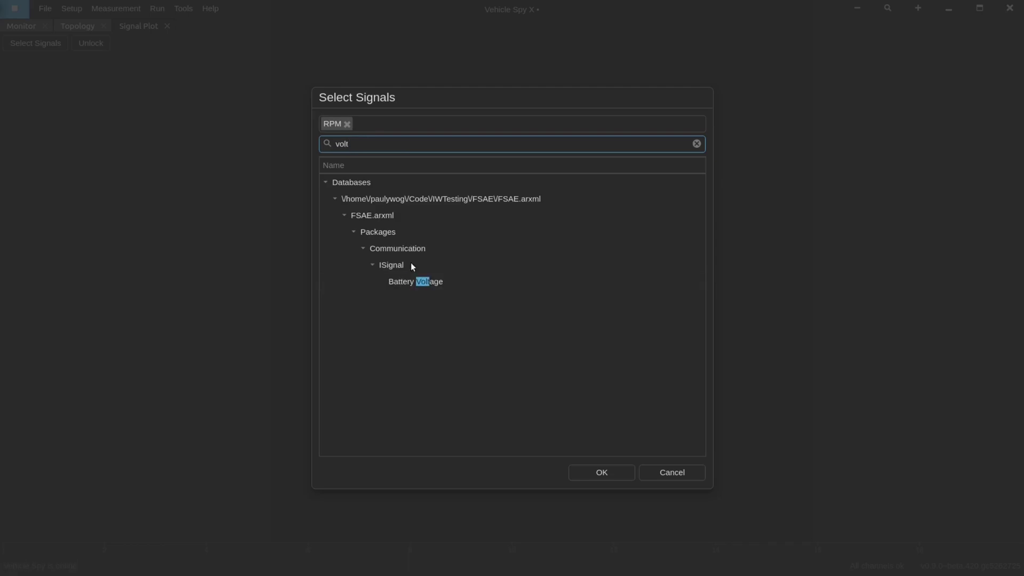
click(412, 287)
click(602, 472)
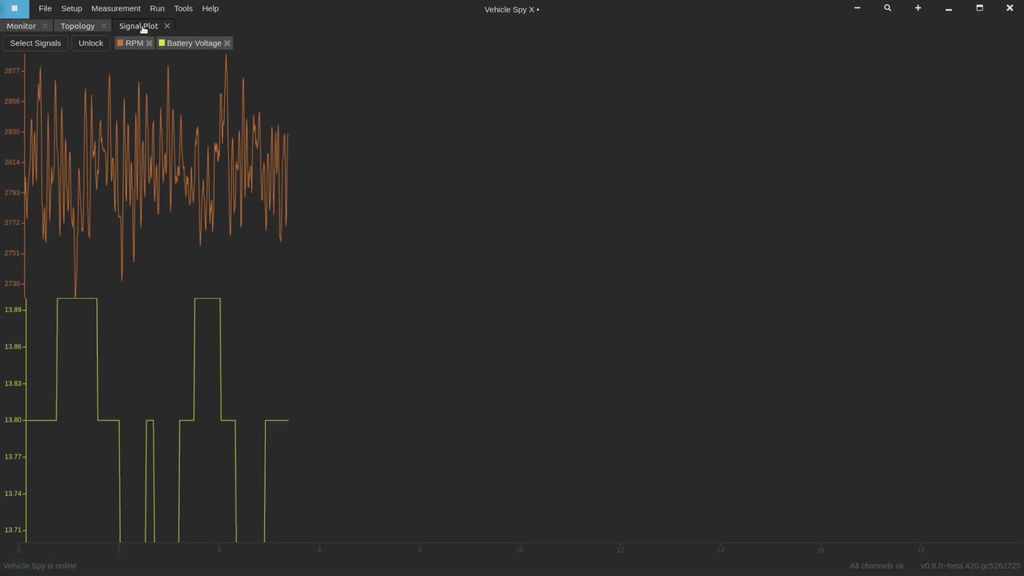
drag(143, 29, 480, 426)
click(21, 26)
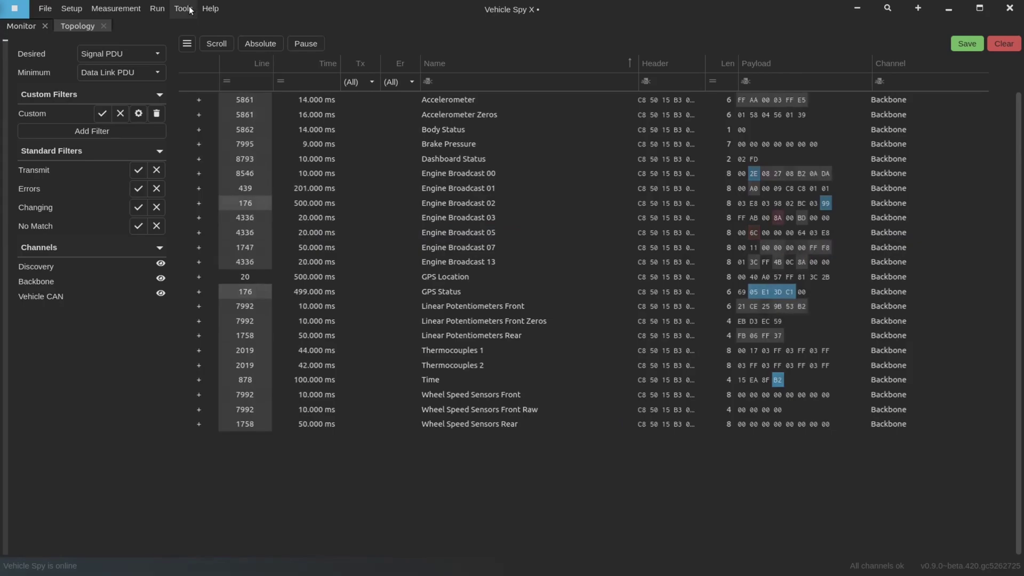
Run app.VehicleSpy.Stop() in a Python terminal opened from Tools > Terminal.
click(190, 10)
click(193, 29)
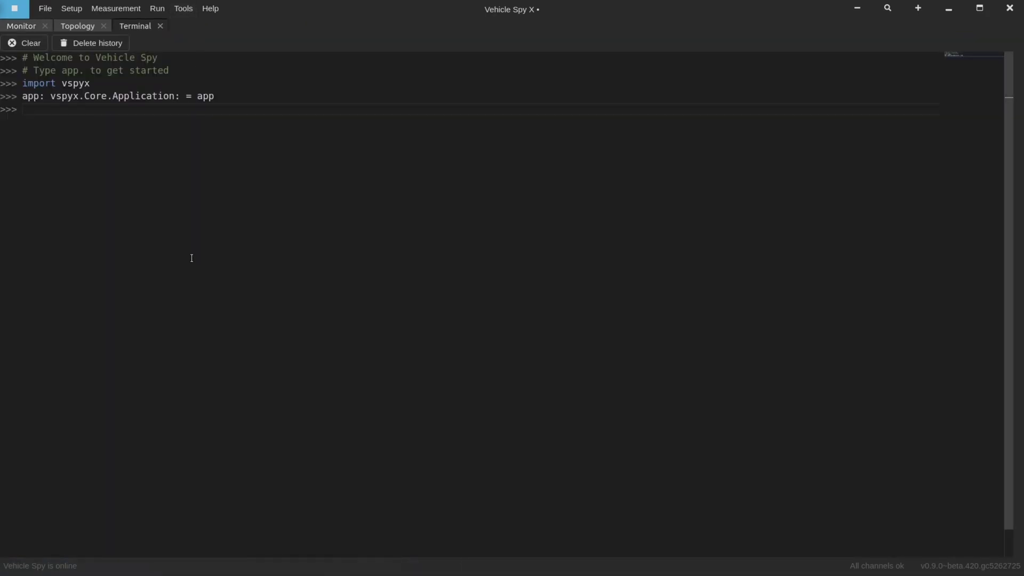
text(app.)
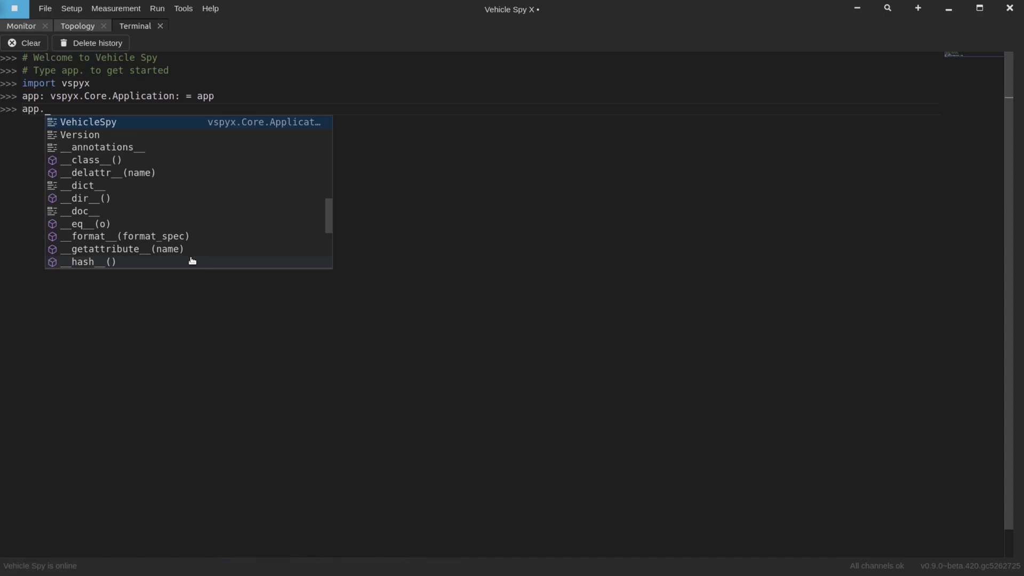
key(Down)
key(Down)
key(Down)
key(Down)
key(Down)
key(Down)
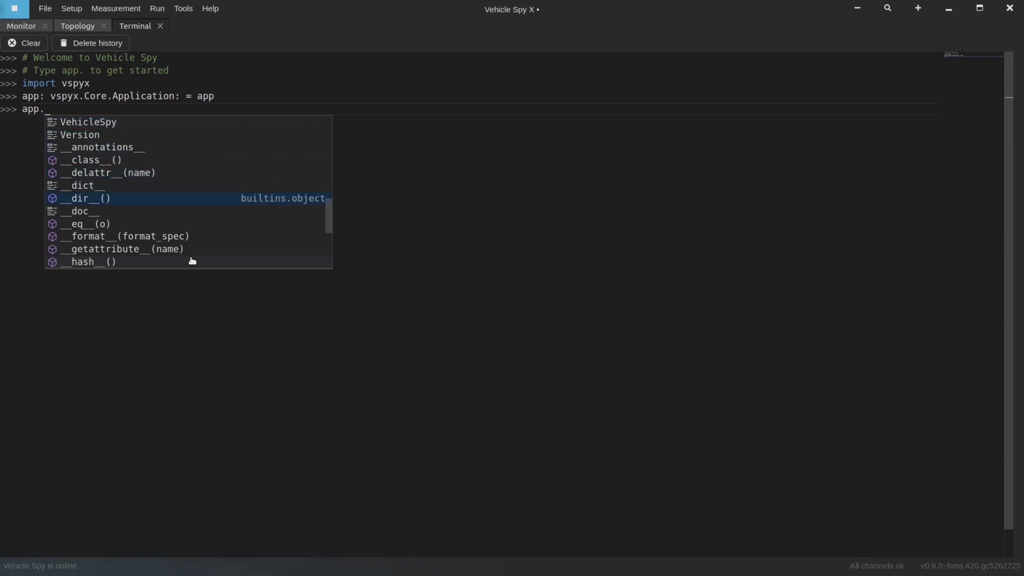
click(208, 8)
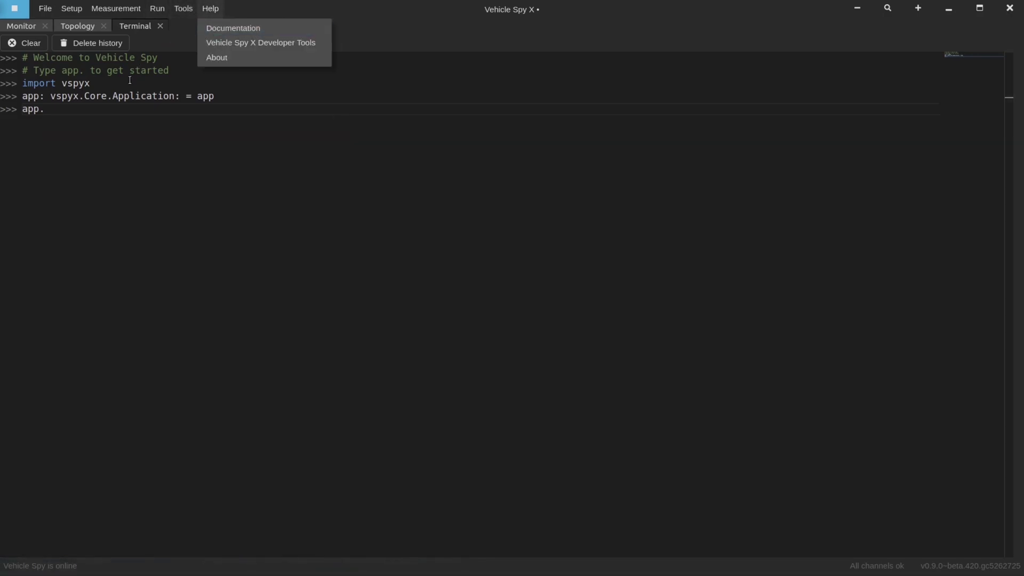
click(122, 111)
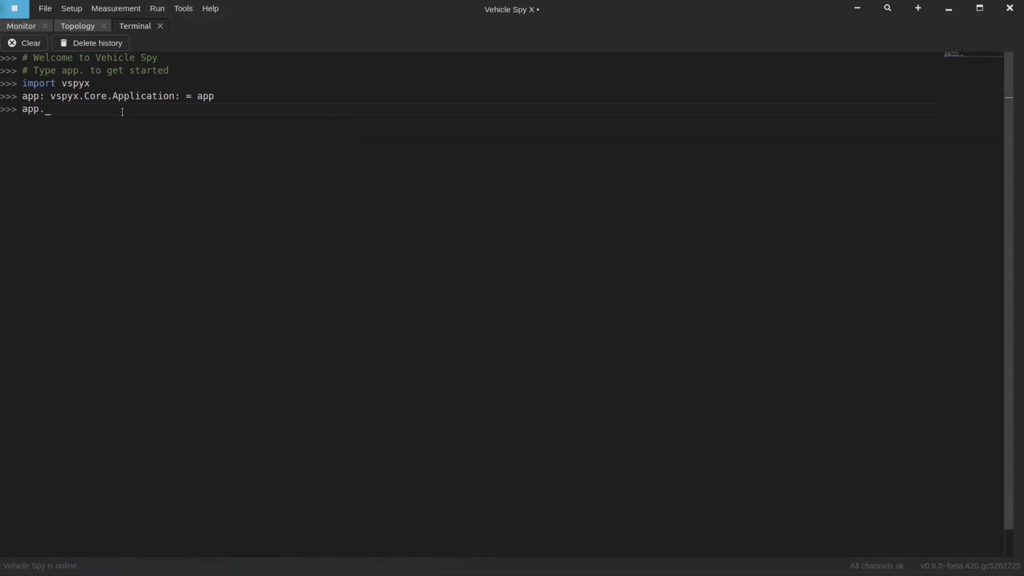
text(VehicleSpy)
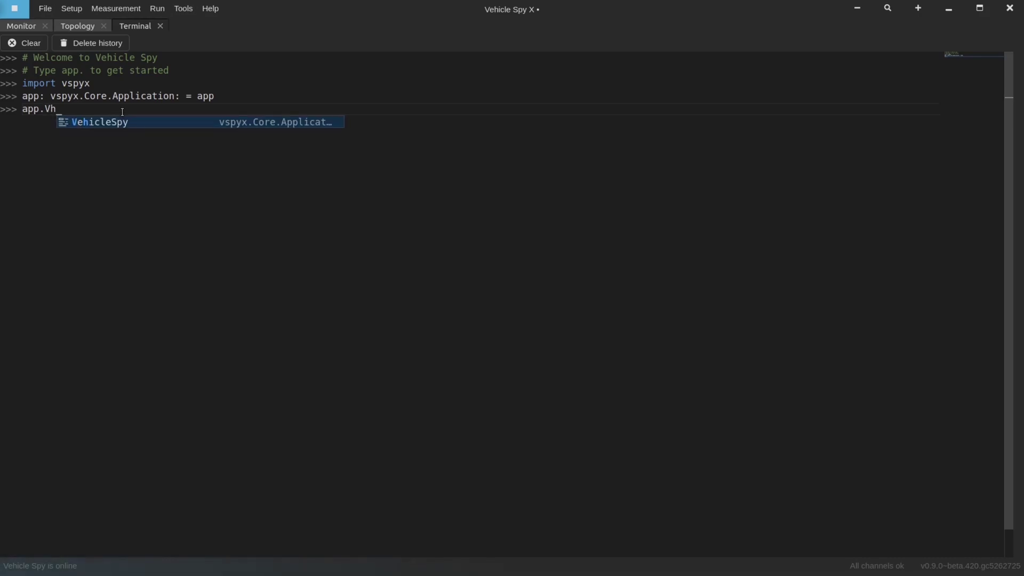
text(.Stop()
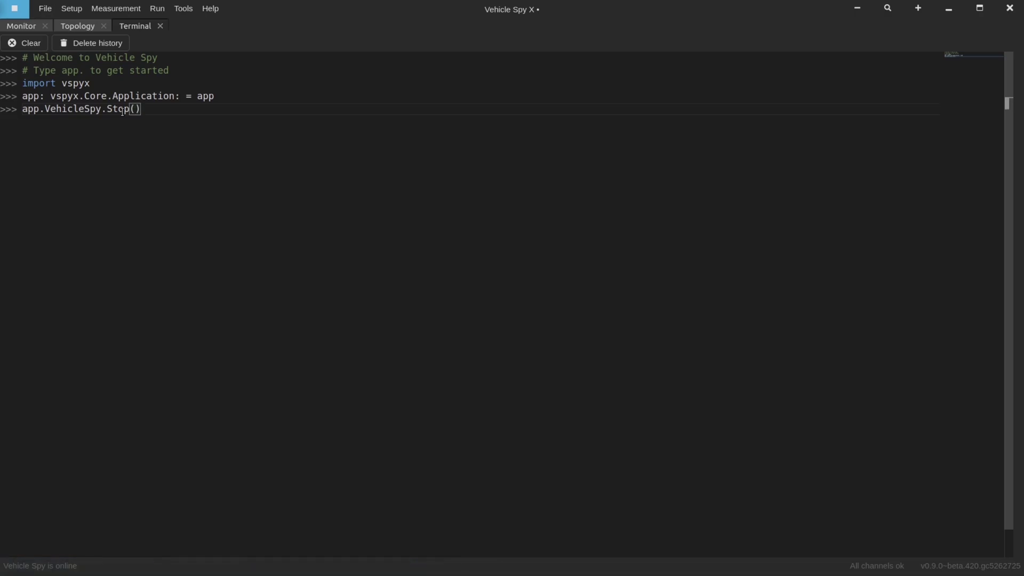
click(21, 26)
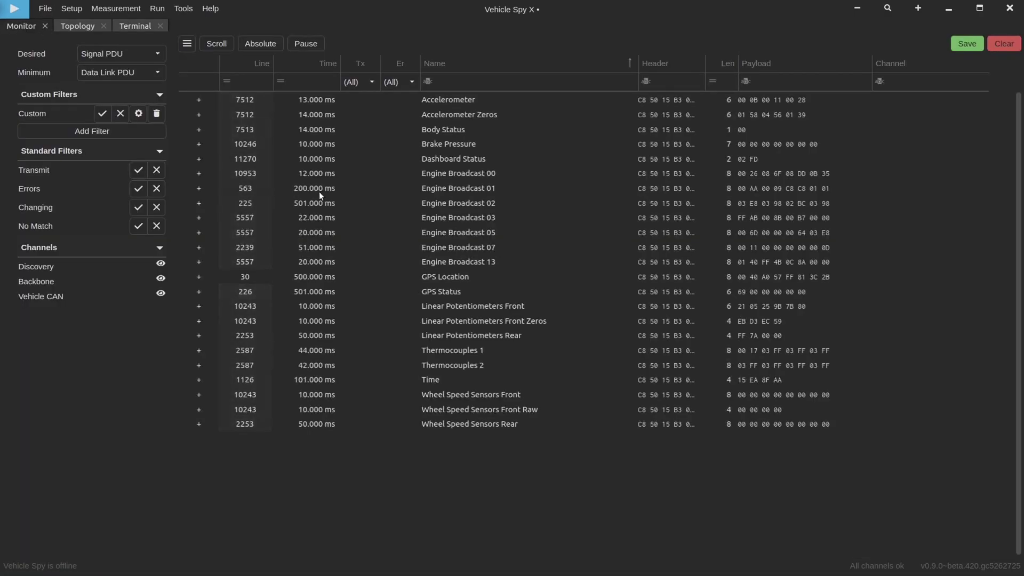